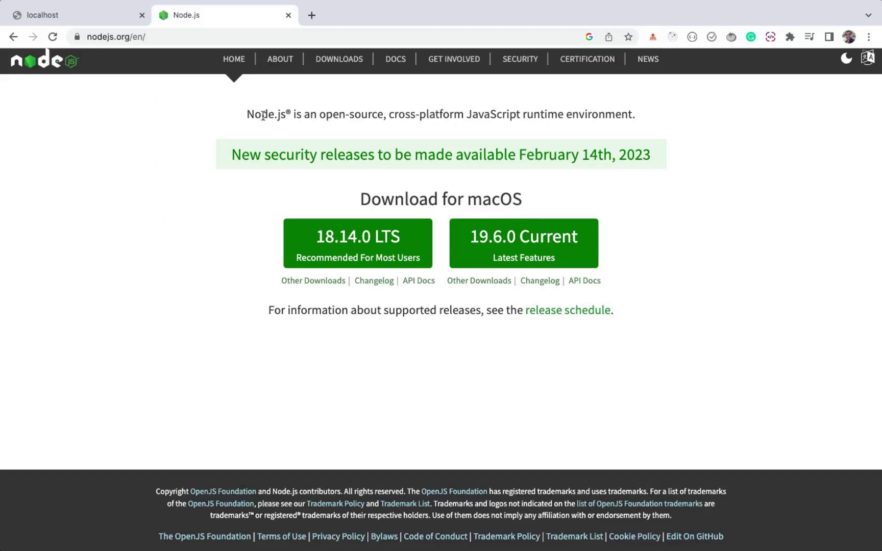
Step: Highlight the Node.js tagline, the word 'New' in the security banner, and 'source' in the tagline
left_click_drag(247, 115, 613, 114)
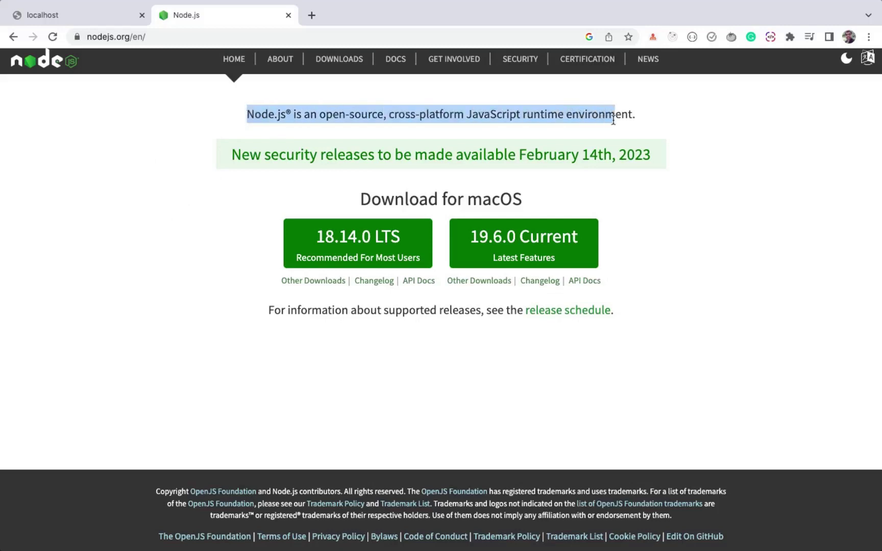
double_click(505, 127)
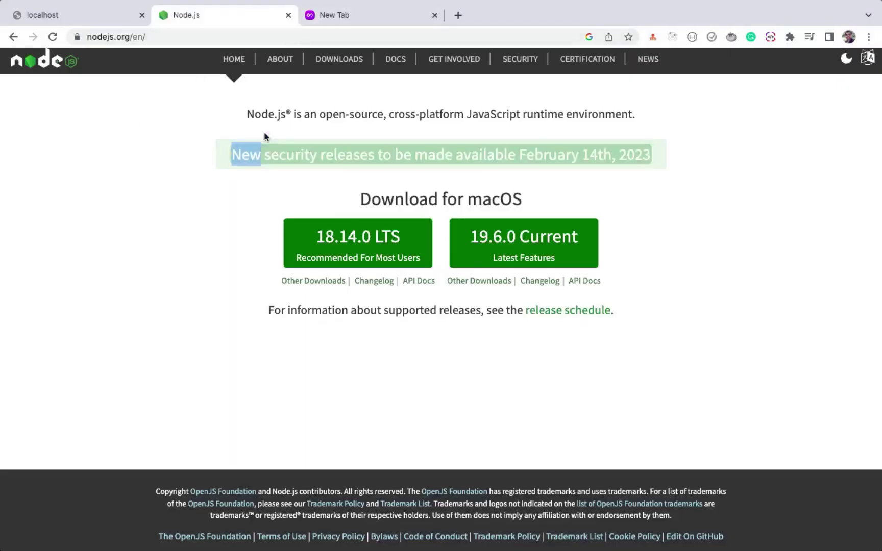
double_click(350, 117)
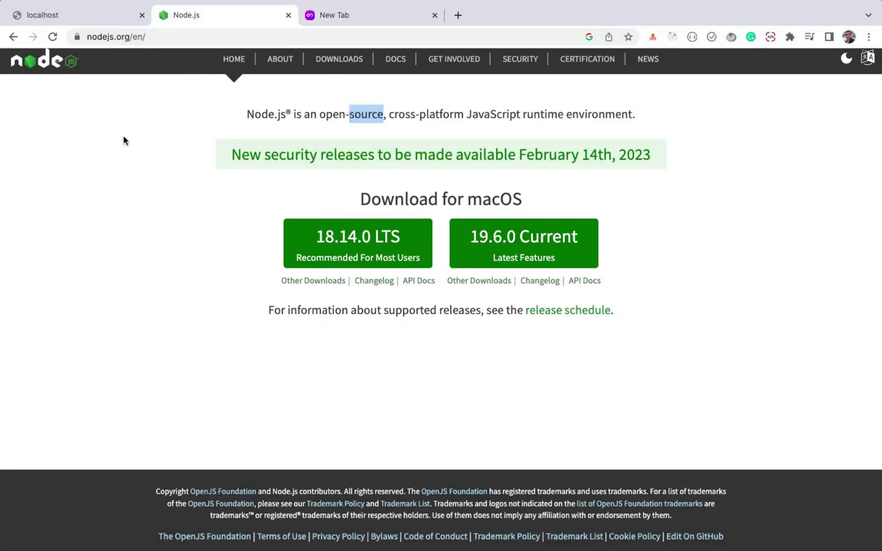
Step: Search Google for 'nodejs' and open the official nodejs.org result
left_click(350, 15)
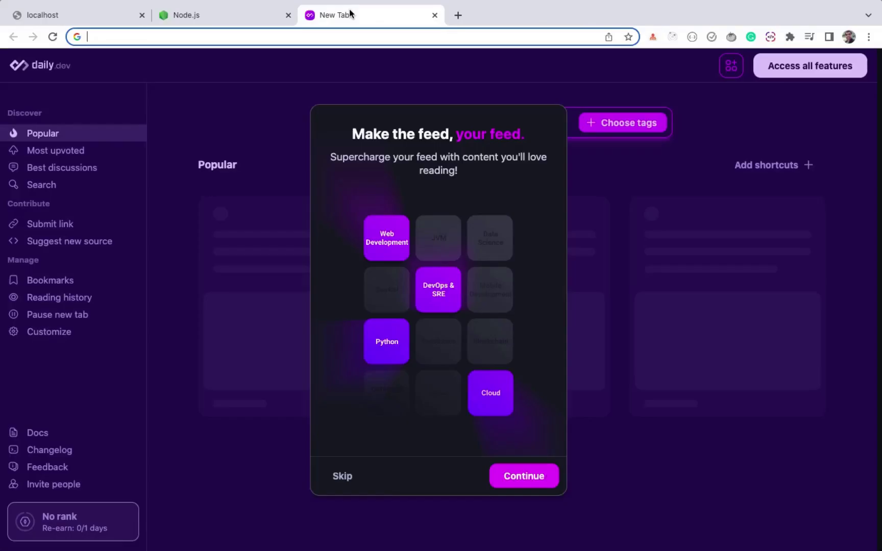
type("nodejs")
key("Return")
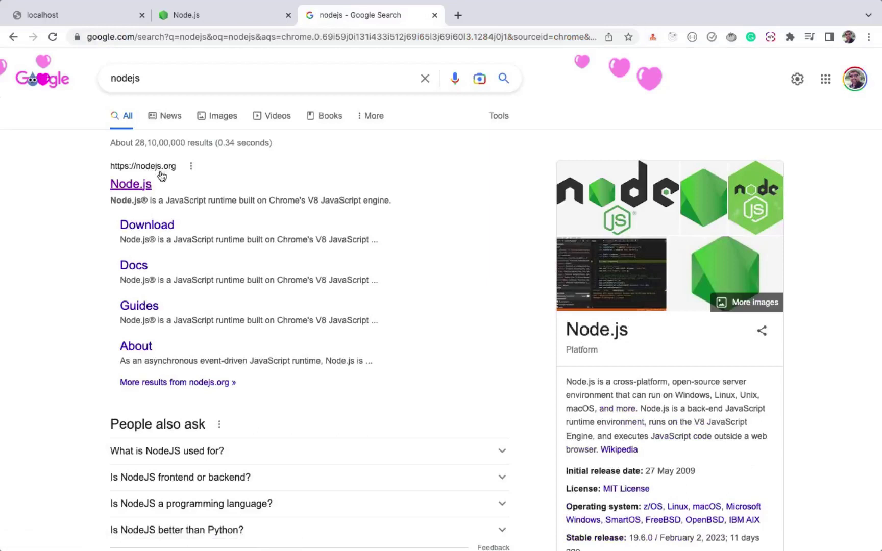
left_click(200, 182)
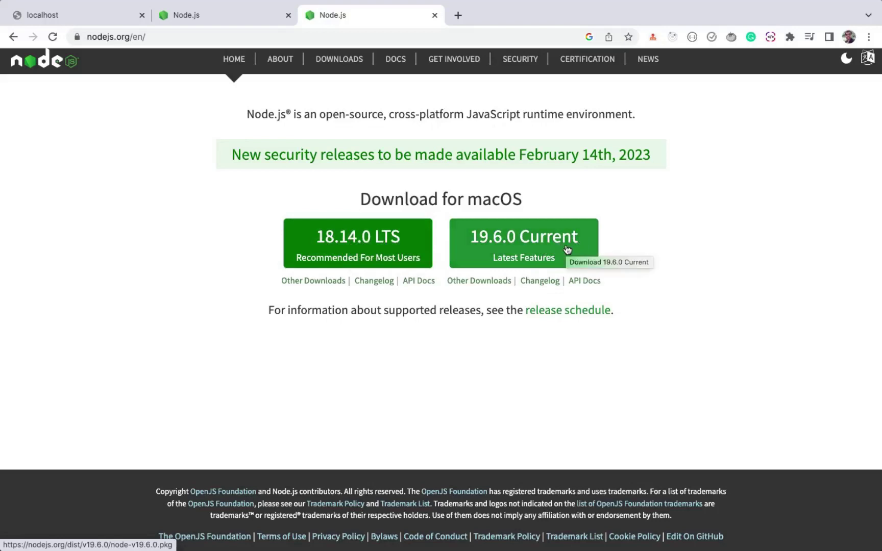
Step: Start the node-v18.14.0.pkg LTS download, then cancel it from the downloads list
left_click(342, 240)
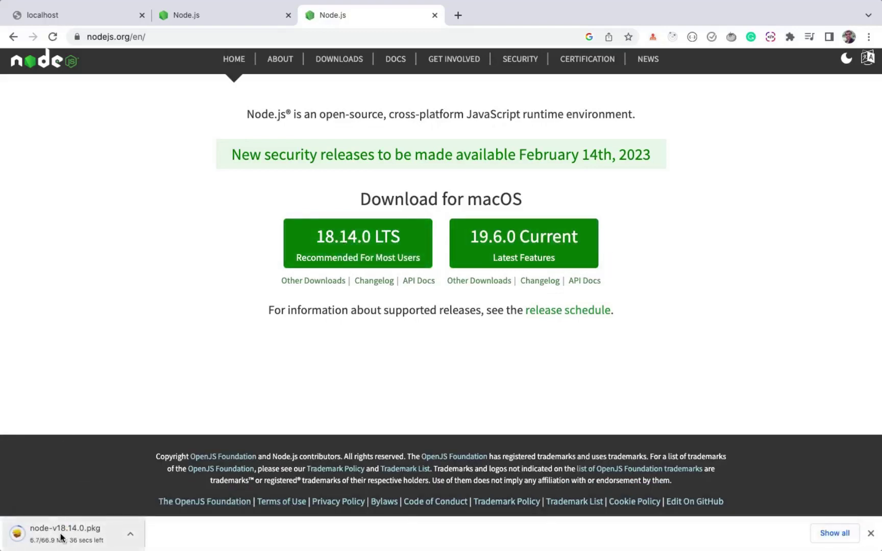
key("super+alt+l")
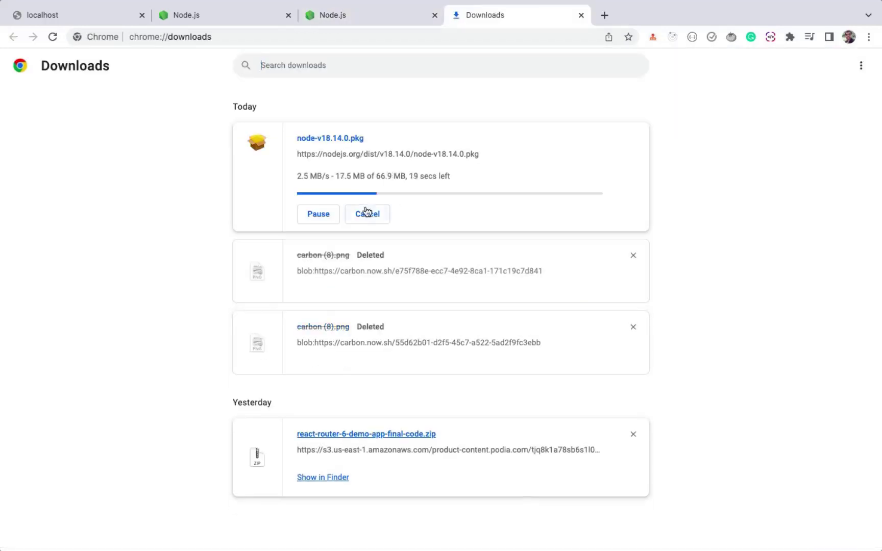
left_click(366, 214)
key("super+w")
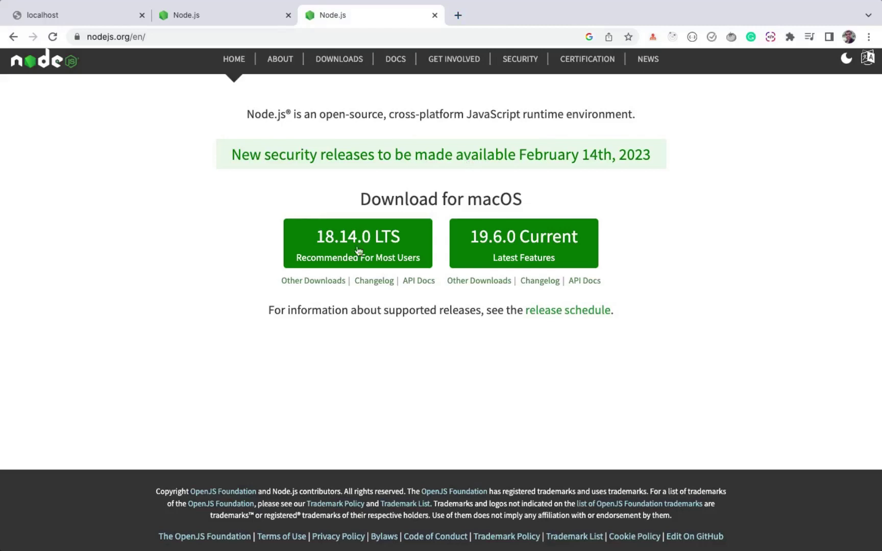
Step: Search the web for 'nvm' in a new tab and open the nvm-sh/nvm GitHub repository
left_click(459, 16)
type("nvm")
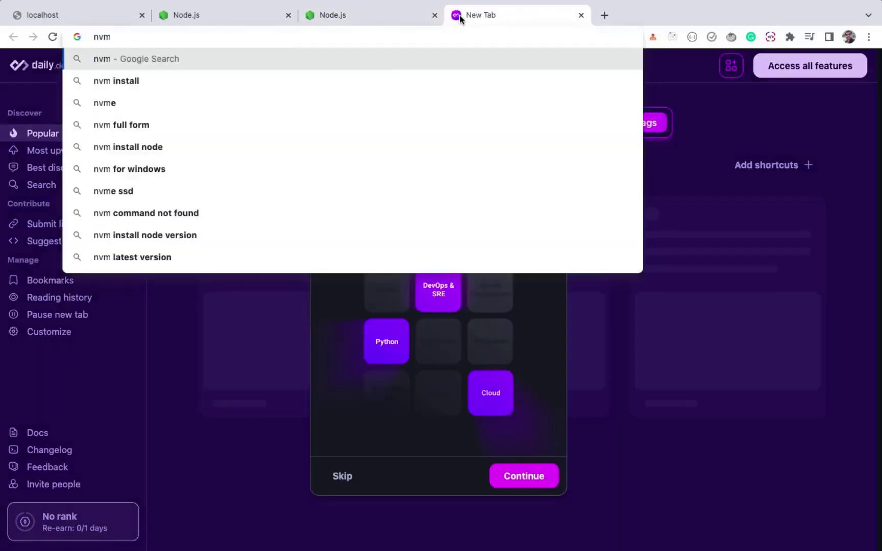
key("Return")
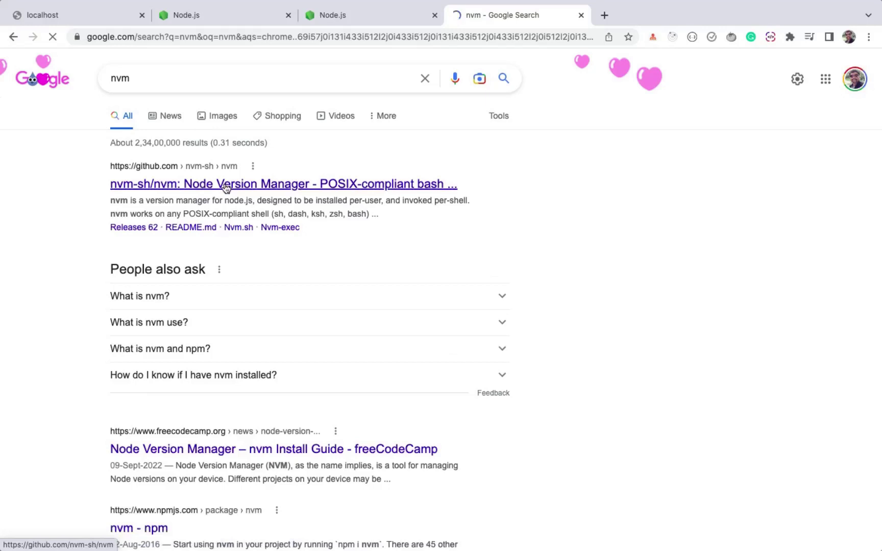
left_click(299, 186)
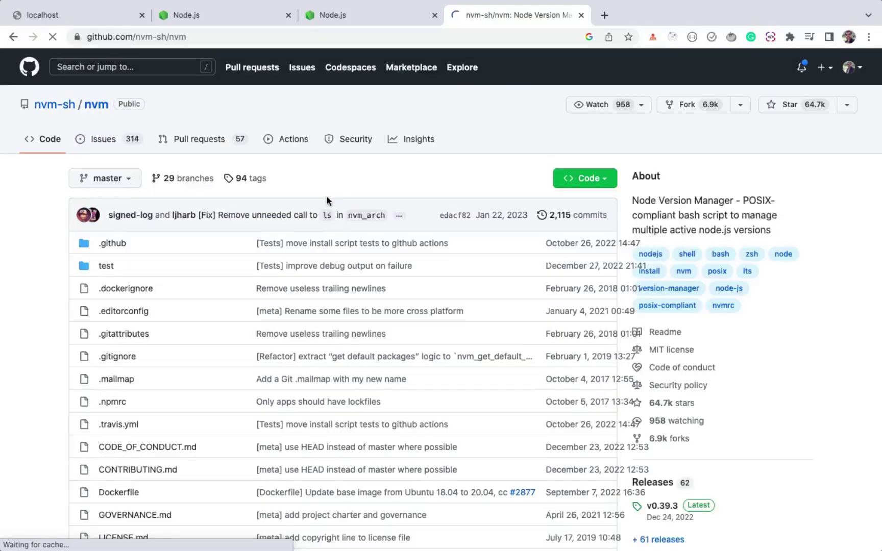
scroll(327, 201, "down", 15)
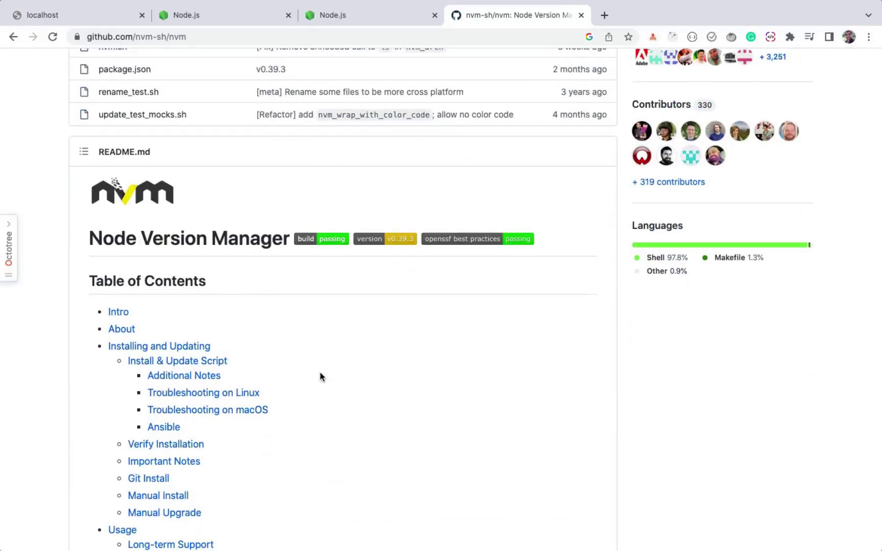
Step: Jump to the README's Installing and Updating section and copy the curl install command
left_click(352, 18)
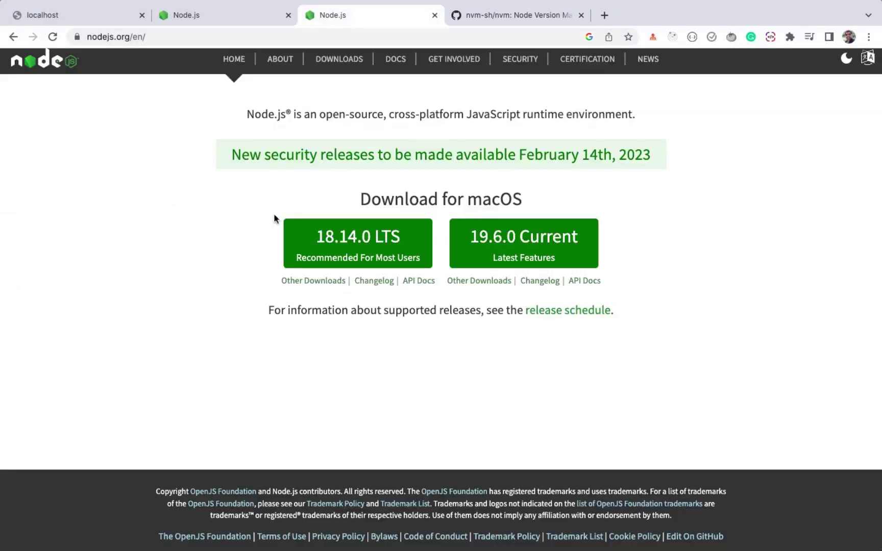
left_click(485, 17)
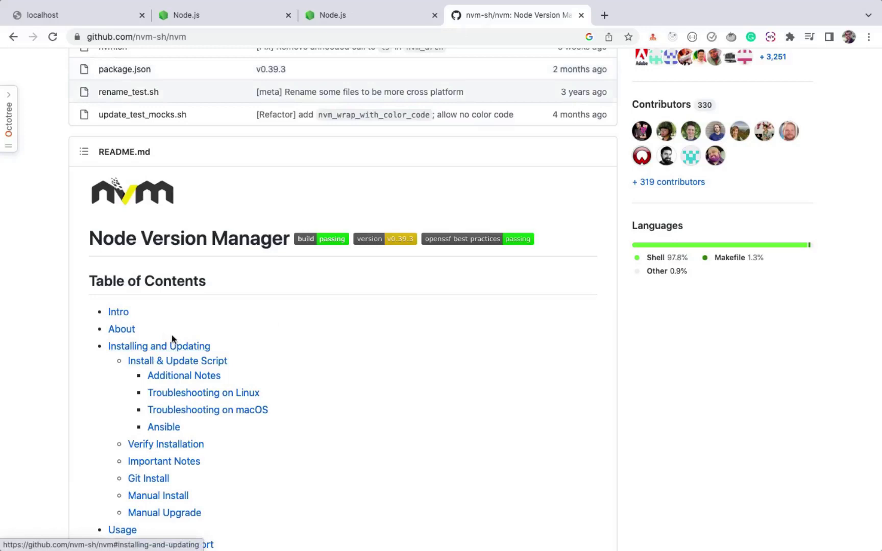
left_click(137, 346)
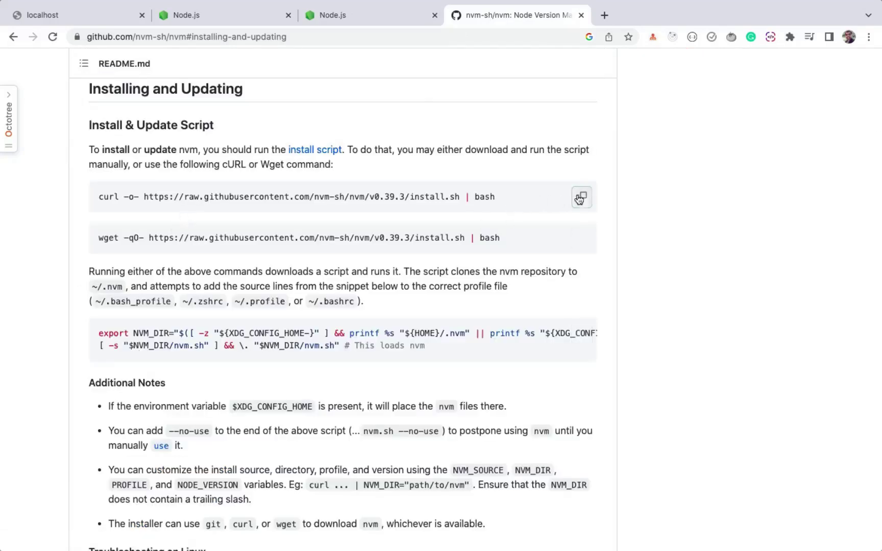
left_click(581, 197)
key("super+space")
Step: Launch Terminal full screen and run nvm -v, which reports version 0.36.0
type("ter")
key("Return")
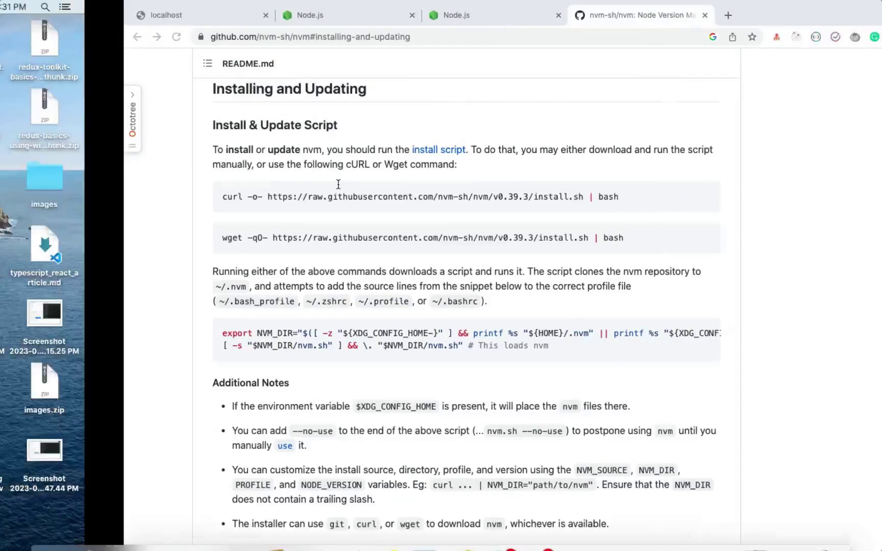
key("ctrl+super+f")
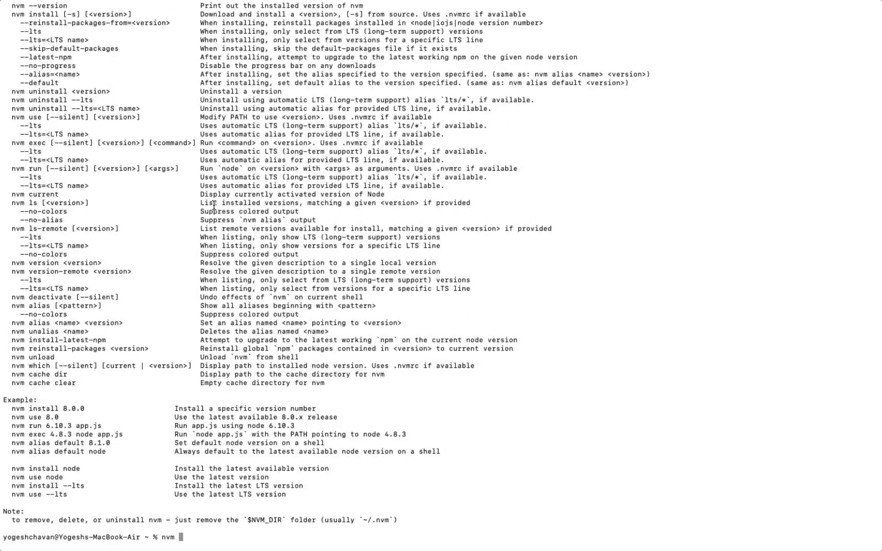
key("Return")
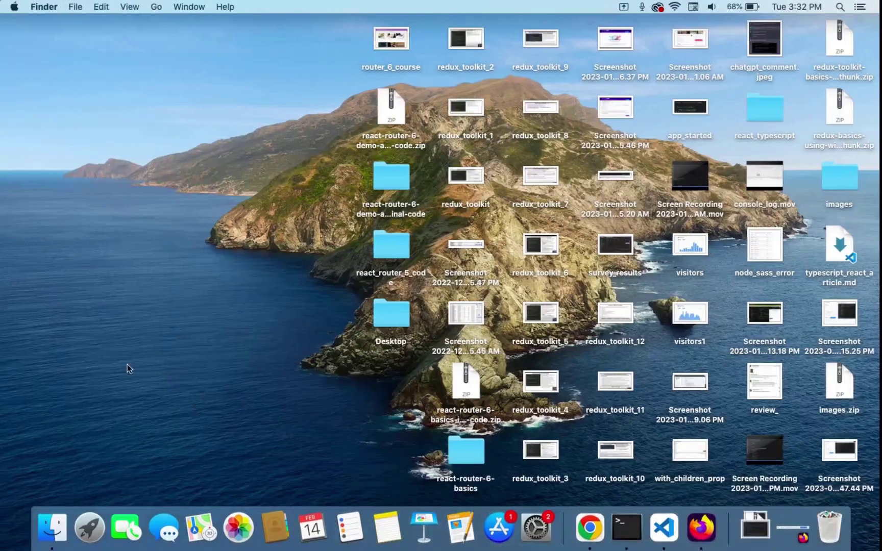
Step: Check the LTS version on the nodejs.org tab, then return to Terminal to install Node 18.14.0
key("ctrl+Right")
key("ctrl+Right")
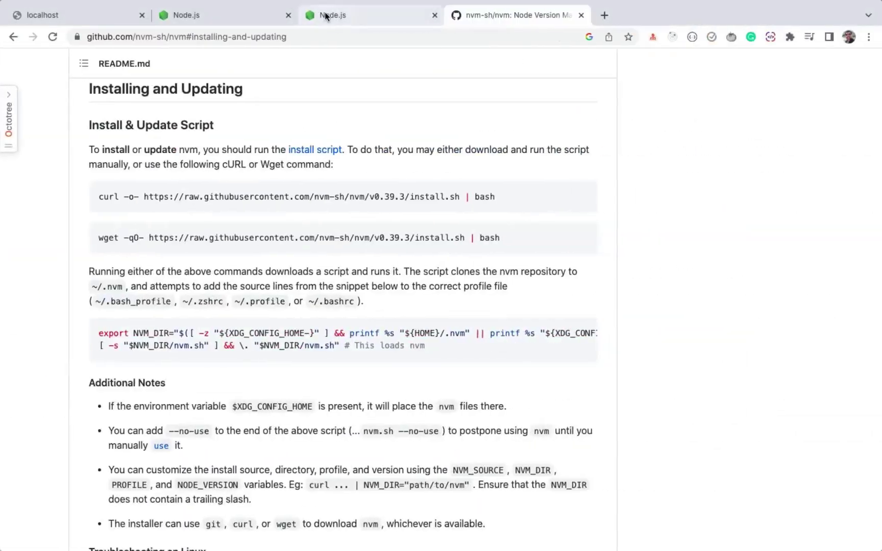
left_click(329, 14)
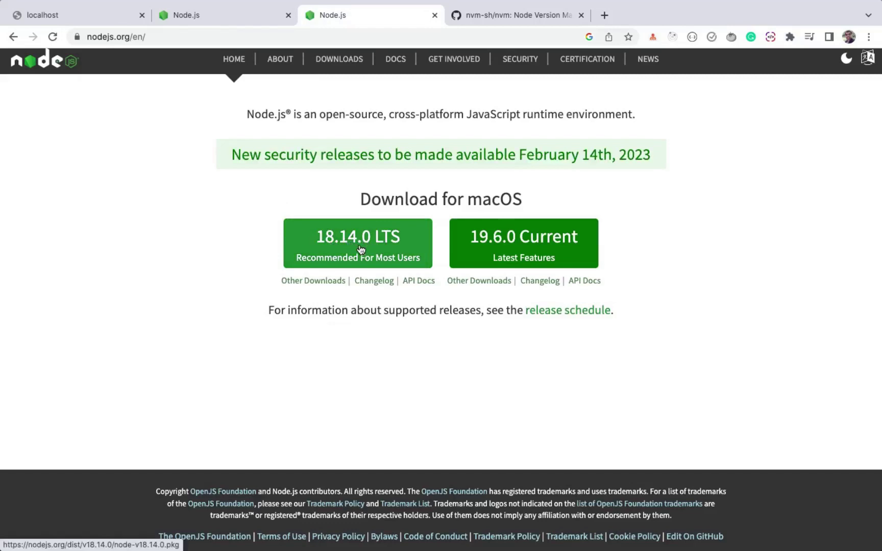
key("ctrl+Right")
key("ctrl+Left")
key("ctrl+Left")
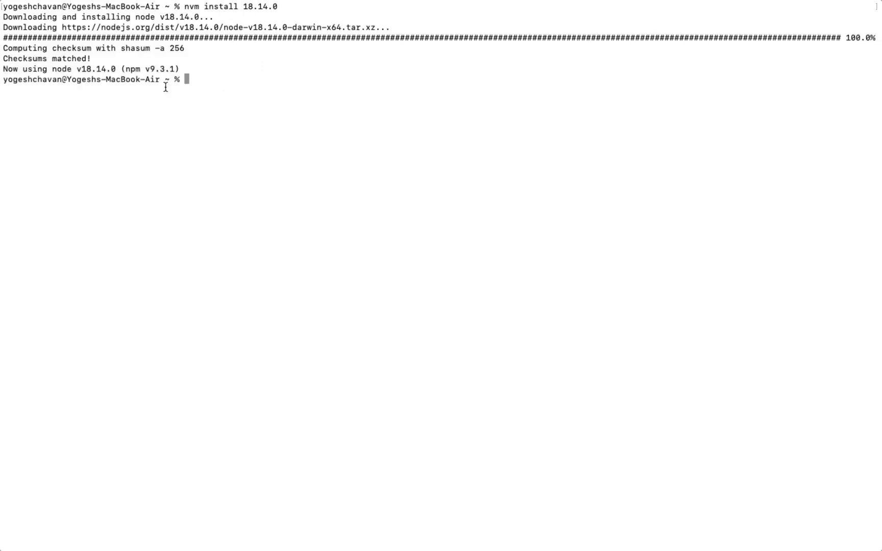
Step: Highlight the 'using v18.14.0' output, then run nvm list
double_click(33, 68)
double_click(80, 68)
left_click(180, 133)
type("nvm list")
key("Return")
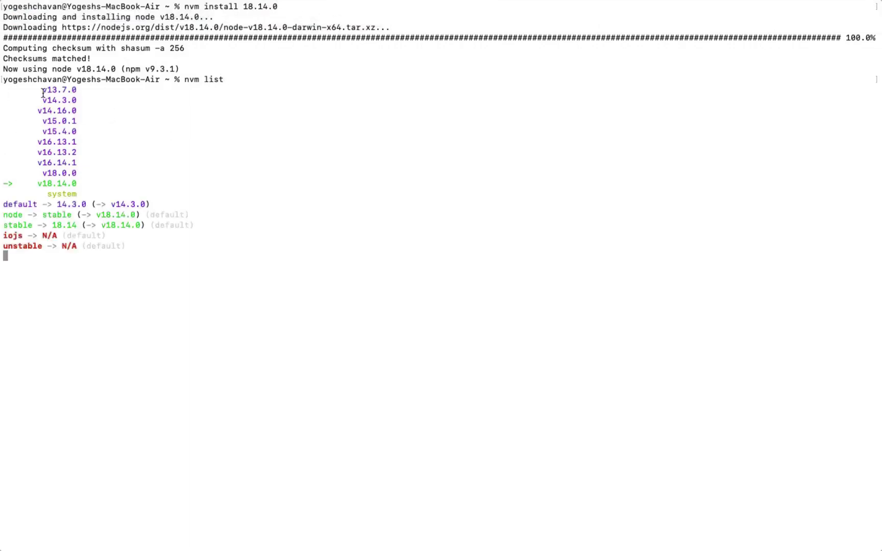
Step: Highlight versions v13.7.0–v18.0.0, then v18.14.0, v16.13.2 and v16.13.1 in the list
left_click_drag(41, 93, 93, 171)
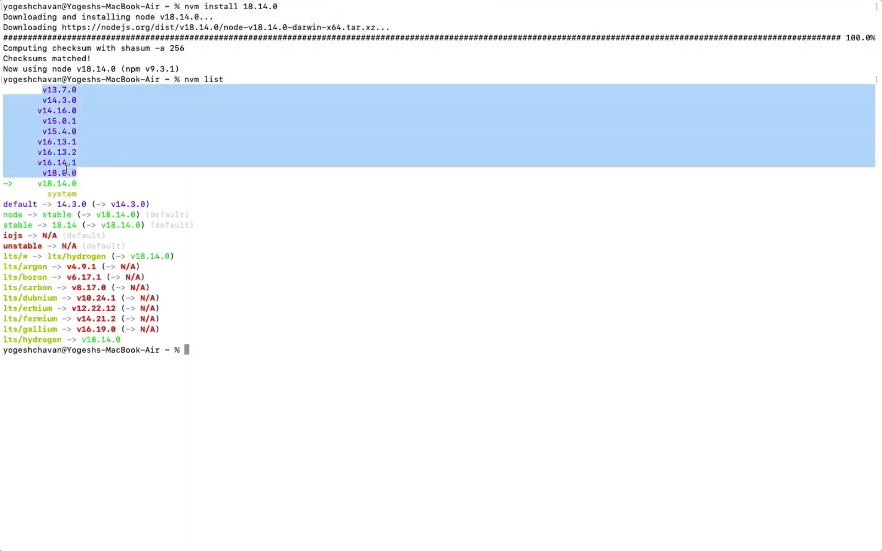
left_click(90, 180)
double_click(61, 183)
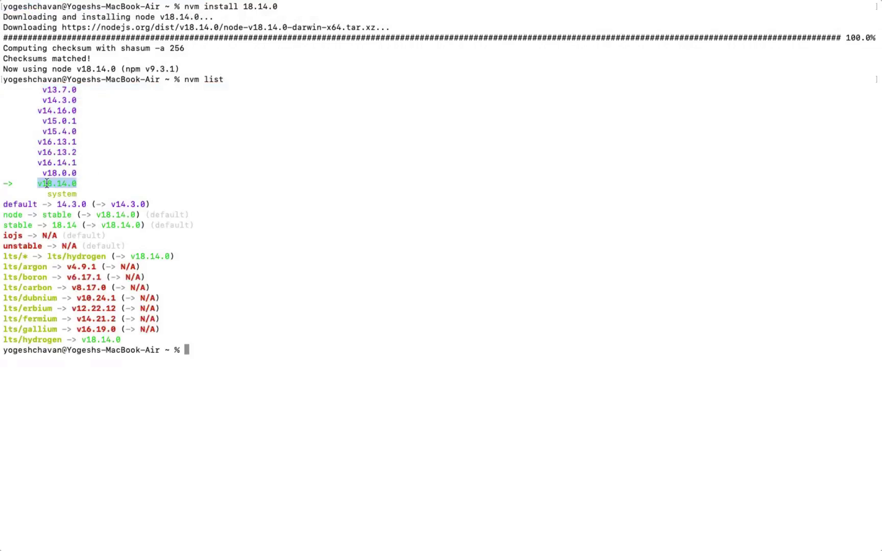
left_click(8, 185)
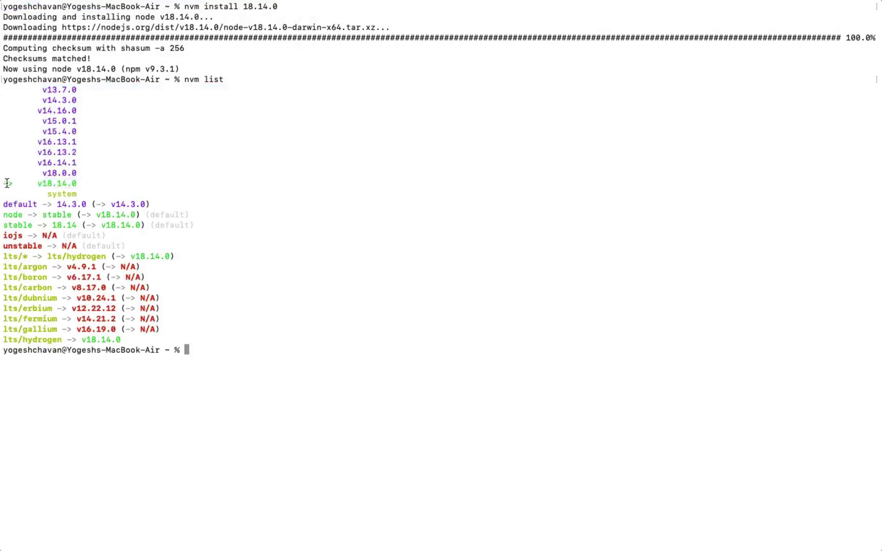
double_click(52, 182)
double_click(63, 153)
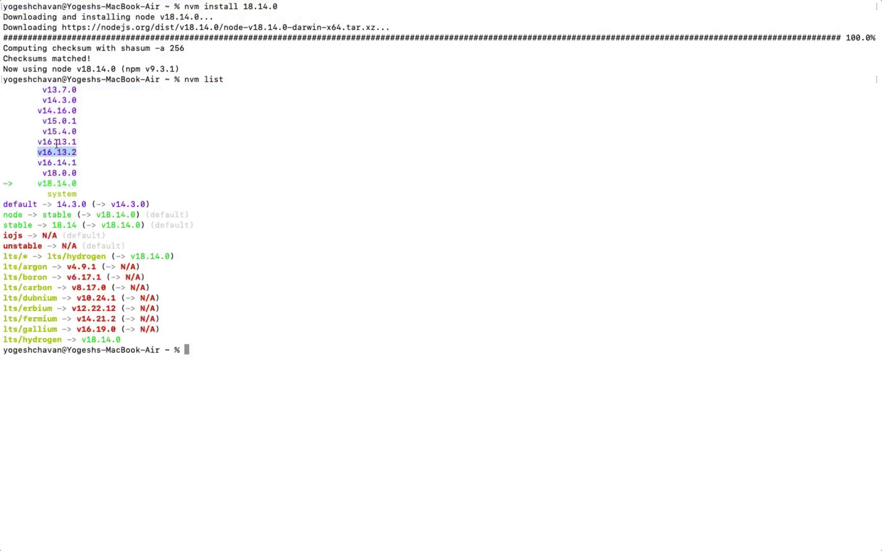
double_click(65, 141)
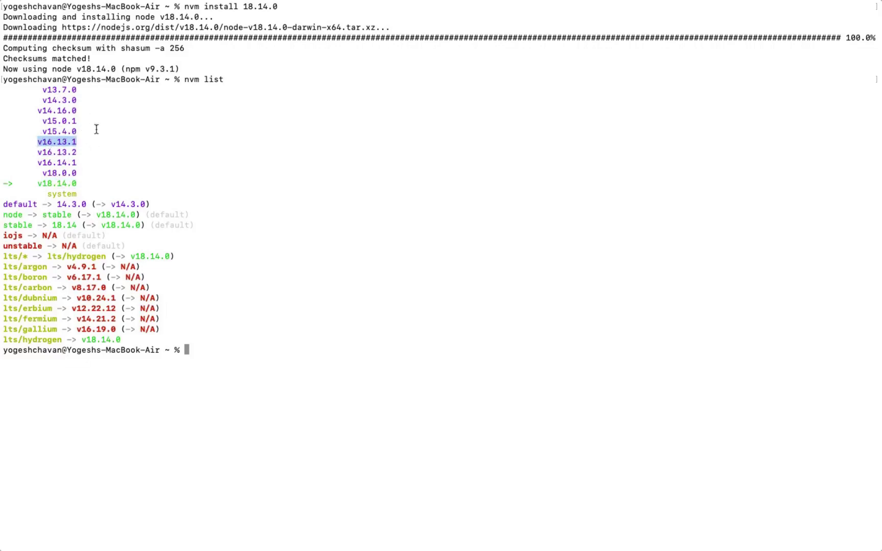
Step: Switch the active Node version with 'nvm use 16.13.1'
left_click(220, 352)
type("nvm ")
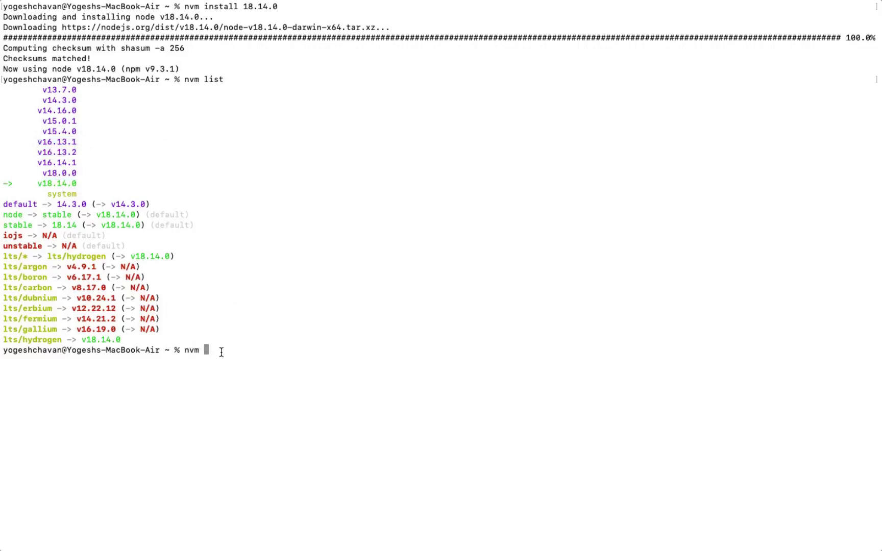
type("use")
double_click(59, 141)
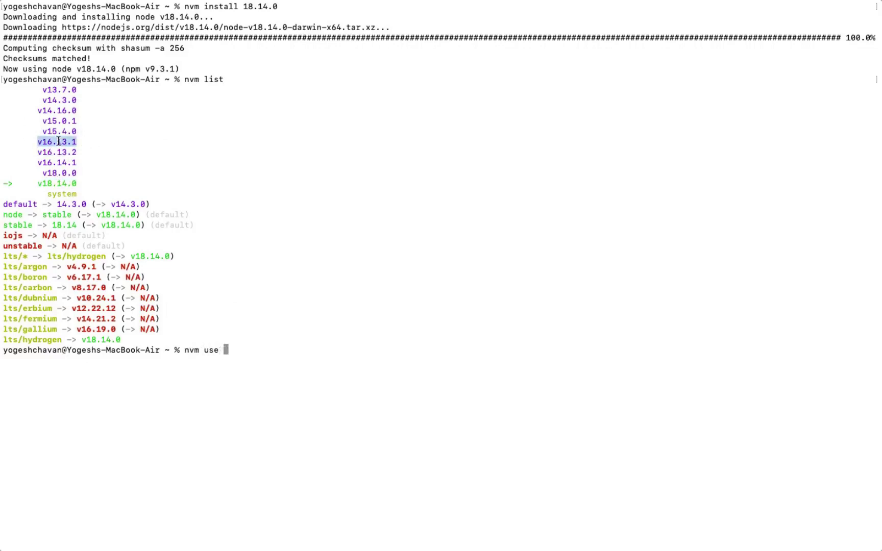
left_click(291, 370)
type("16.13.1")
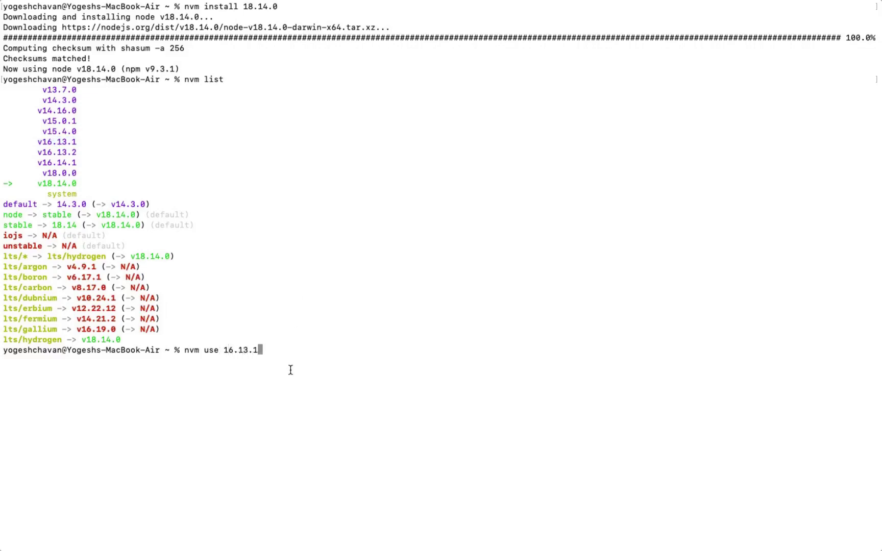
key("Return")
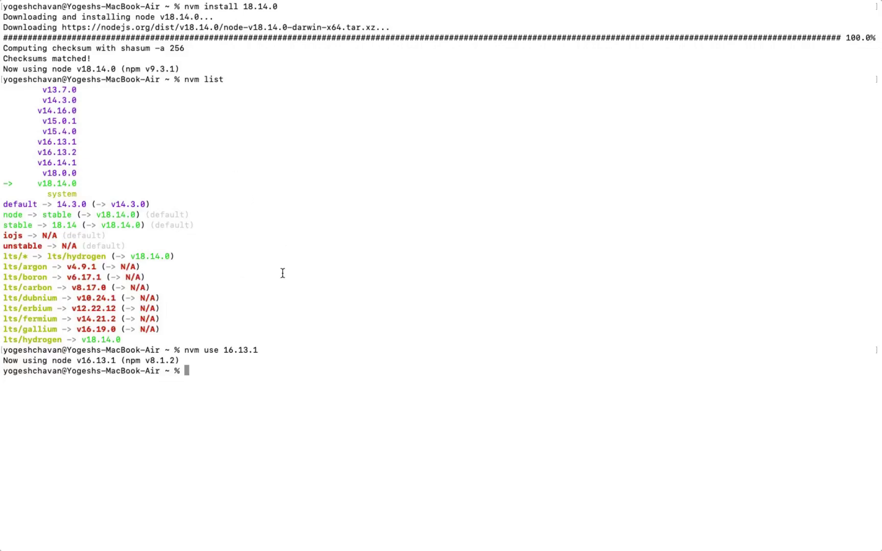
Step: Run npm -v and mark the reported npm version 8.1.2
type("npm -v")
key("Return")
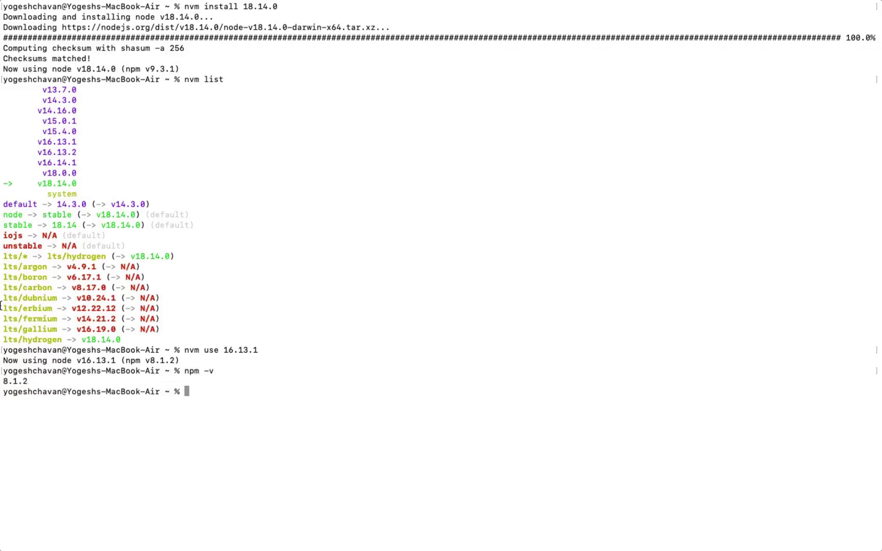
double_click(16, 382)
left_click_drag(184, 372, 196, 376)
key("ctrl+Right")
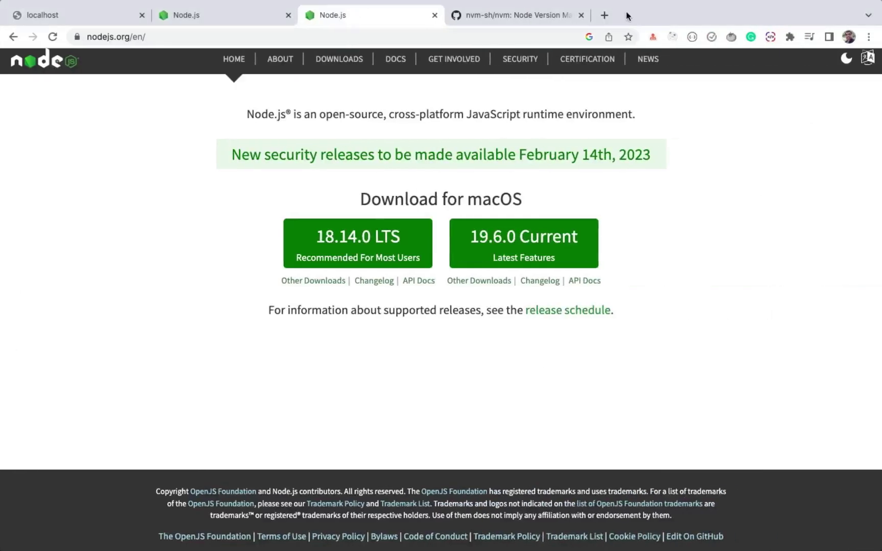
Step: Google 'npm' in a new tab and open the official npmjs.com site
left_click(604, 16)
type("np")
key("Return")
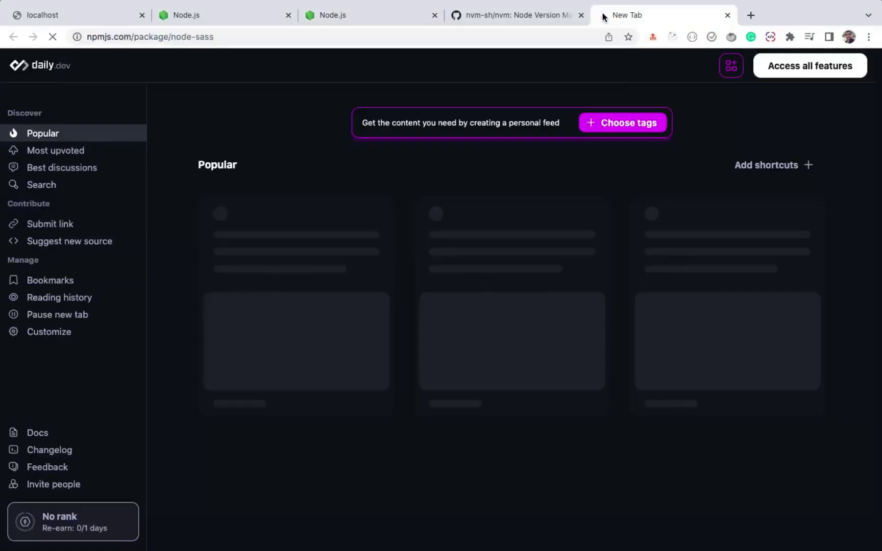
left_click(159, 37)
type("npm")
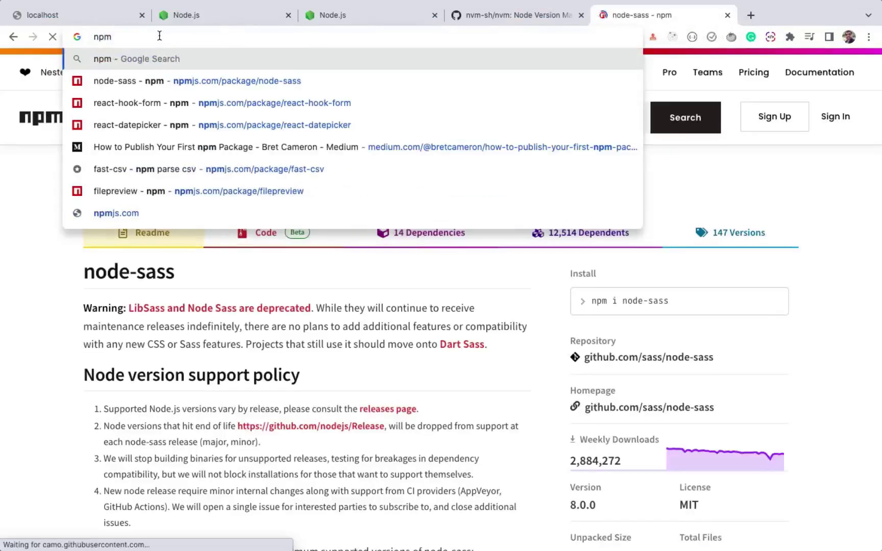
key("Return")
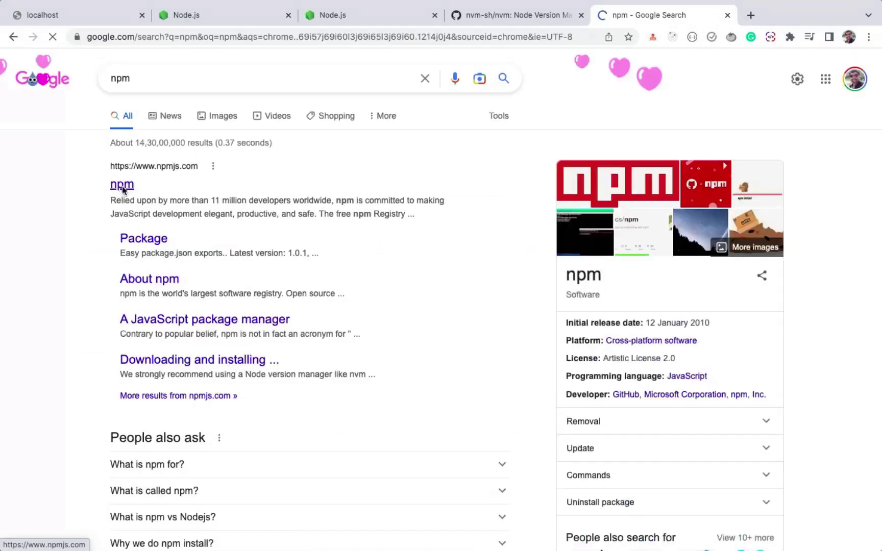
left_click(122, 185)
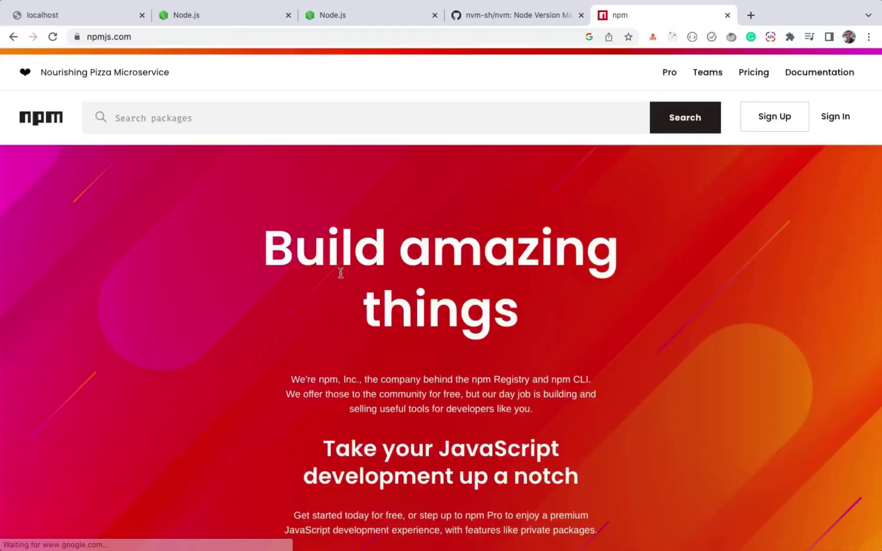
Step: Search npm for 'axios', then replace the query with 'express'
left_click(292, 121)
type("axios")
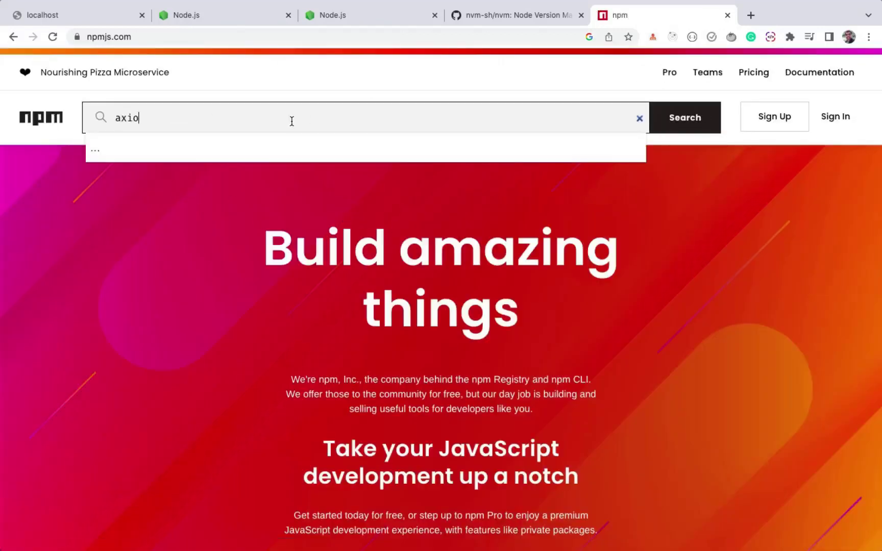
key("Return")
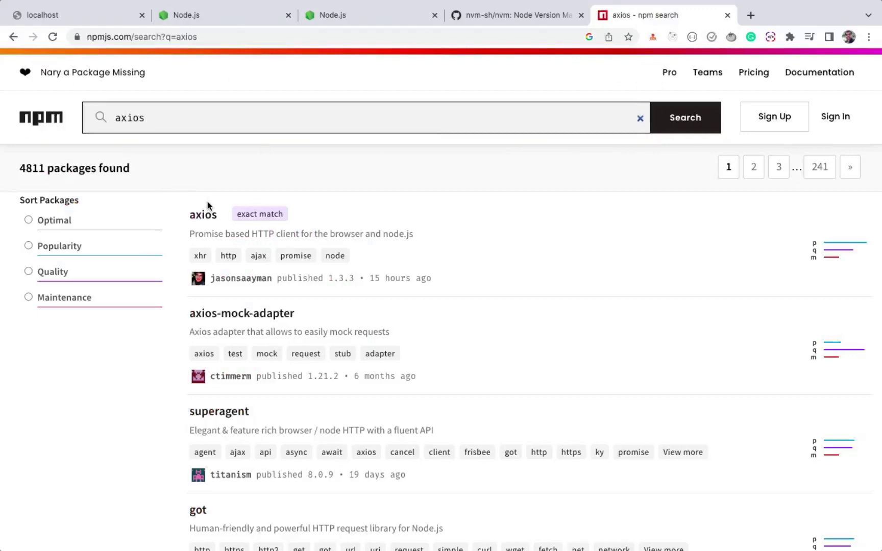
double_click(156, 112)
type("express")
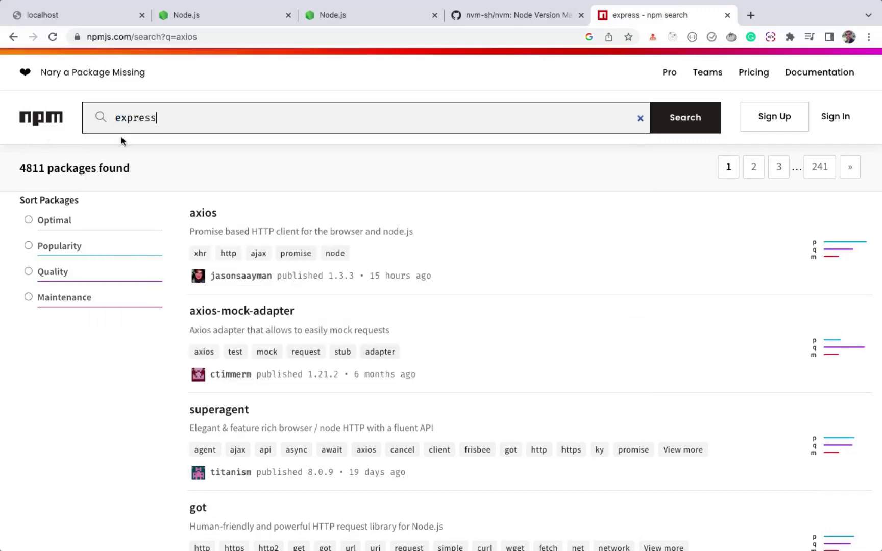
key("Return")
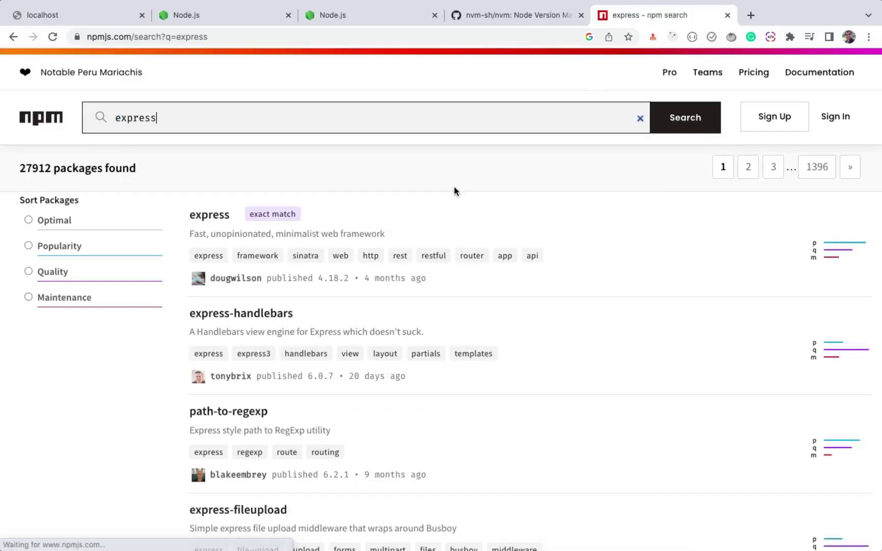
Step: Open the express 4.18.2 package page and copy its install command
left_click(212, 219)
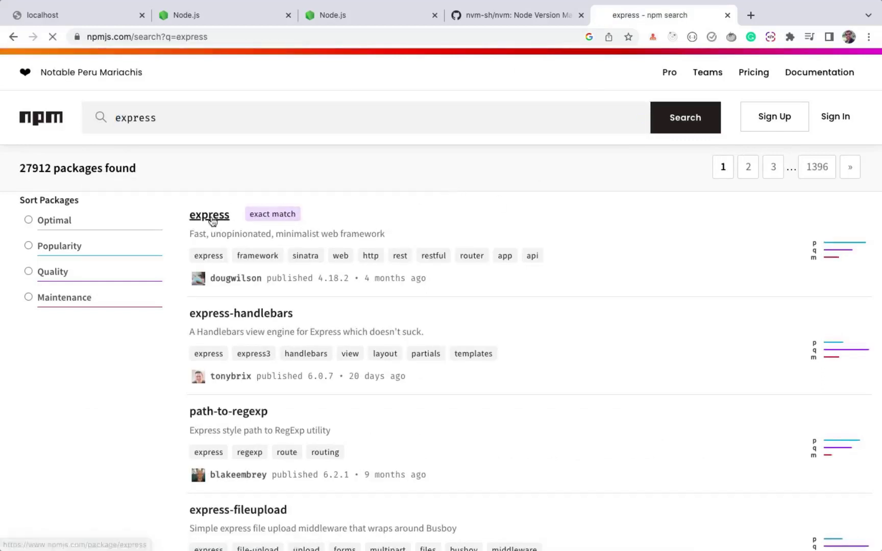
scroll(359, 306, "down", 3)
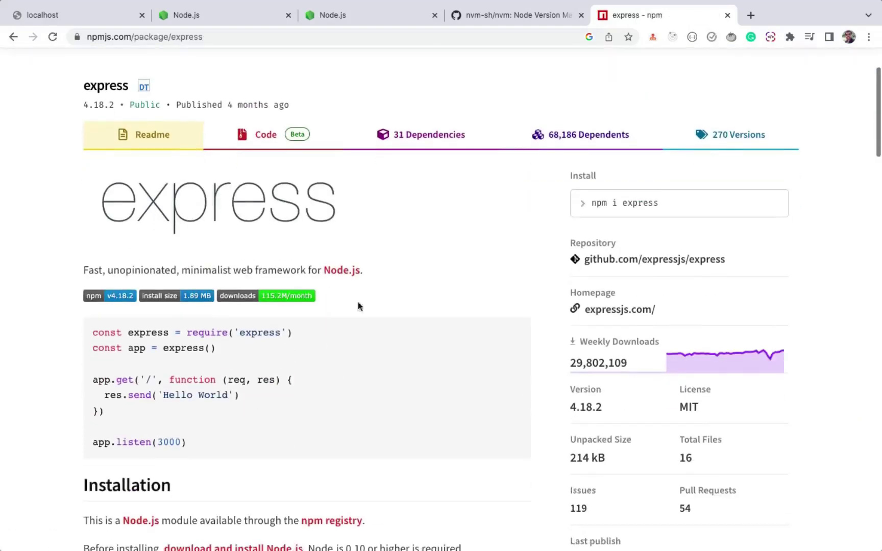
left_click(632, 202)
scroll(351, 309, "down", 8)
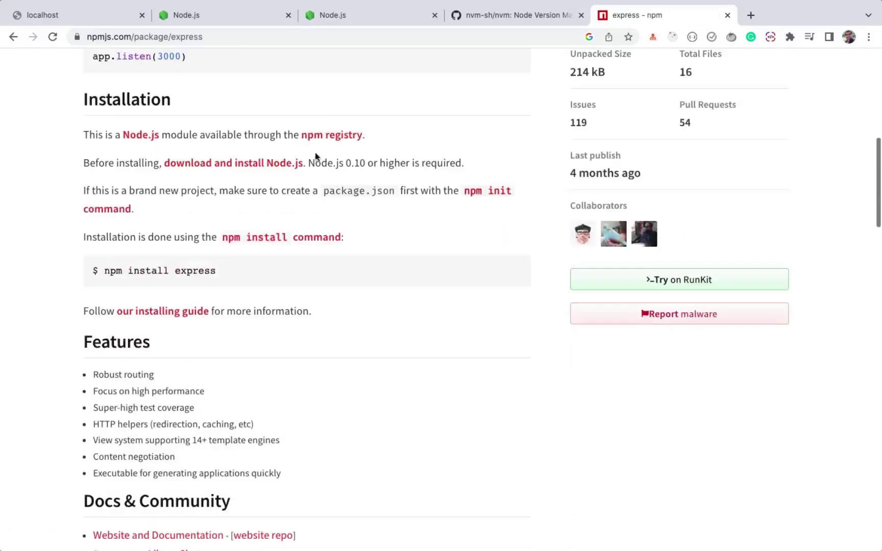
scroll(335, 283, "up", 10)
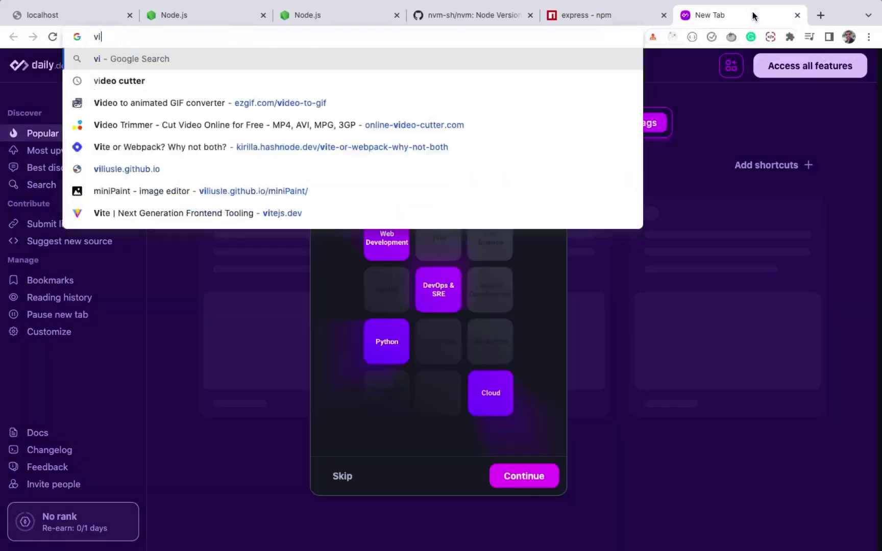
Step: Search Google for 'visual studio code' from the omnibox
type("sual stuio")
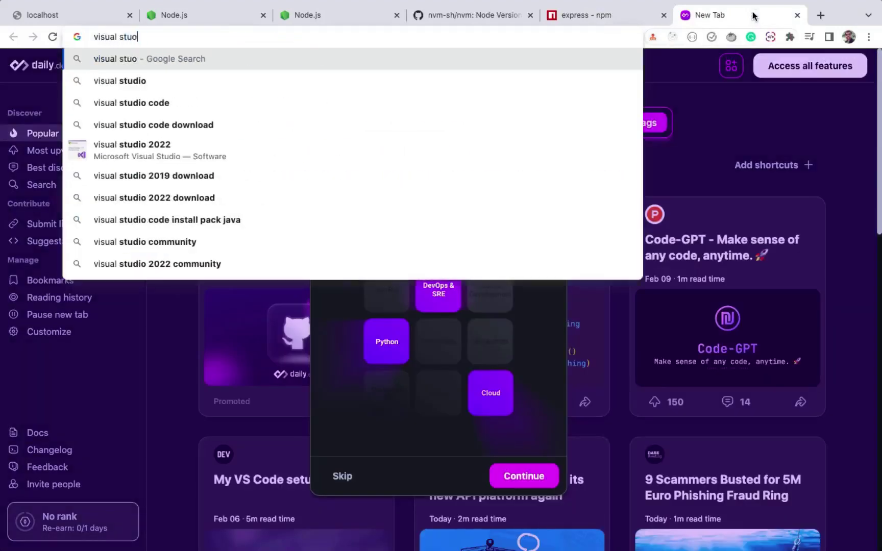
key("BackSpace")
type("io")
key("BackSpace")
key("BackSpace")
type("dio code")
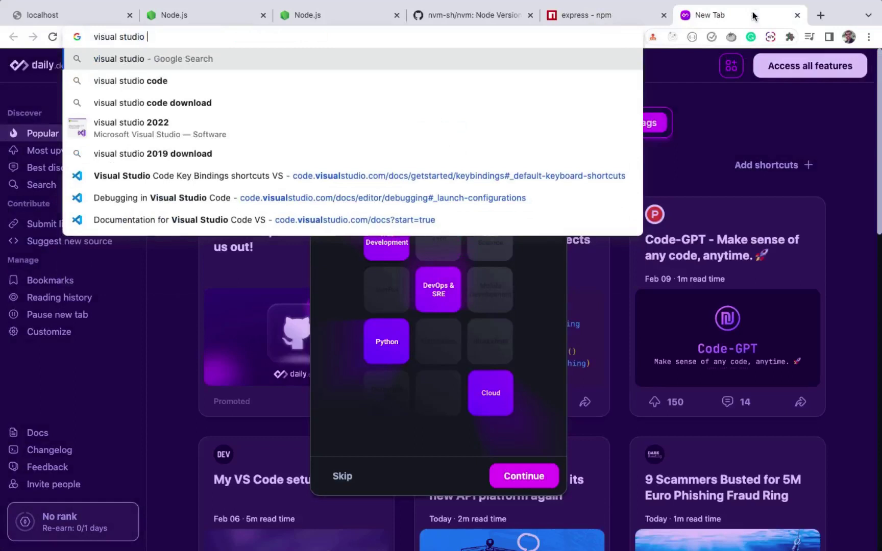
key("Return")
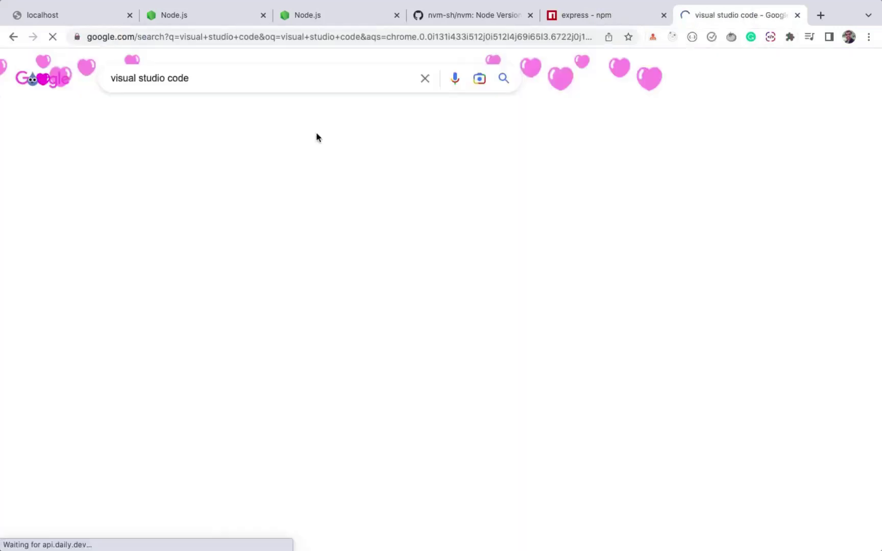
Step: Open code.visualstudio.com from the results, then switch over to the VS Code window
double_click(179, 79)
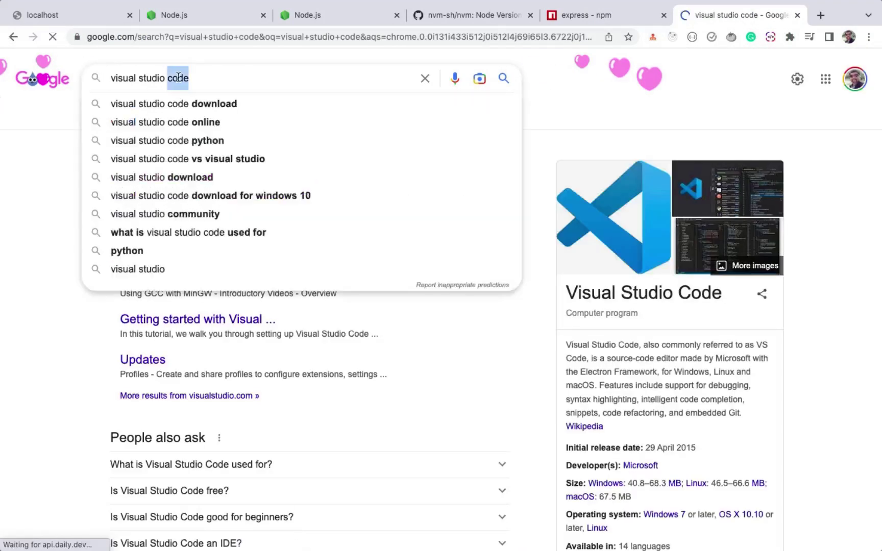
key("Return")
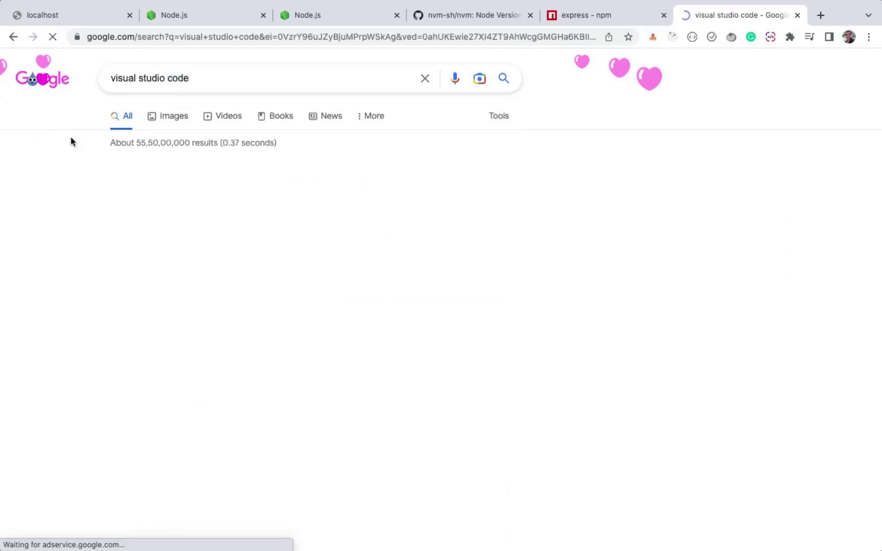
left_click(240, 185)
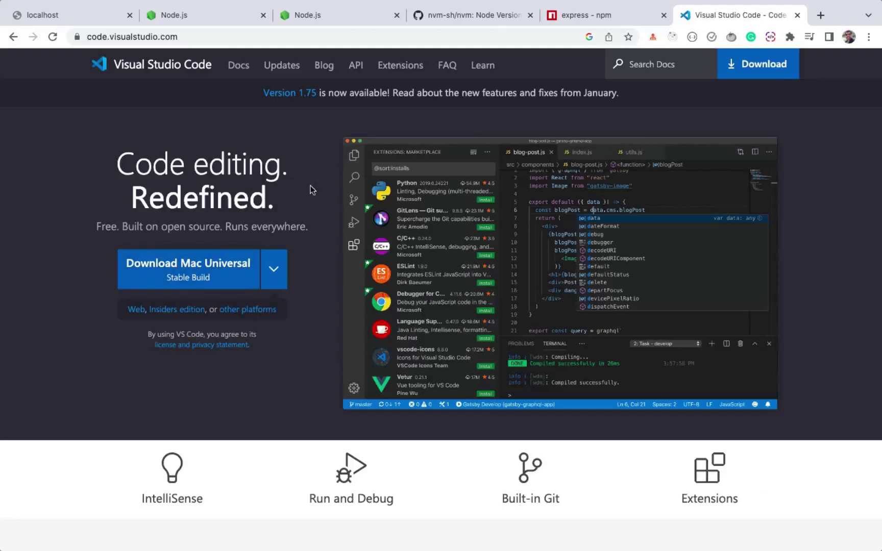
key("ctrl+Right")
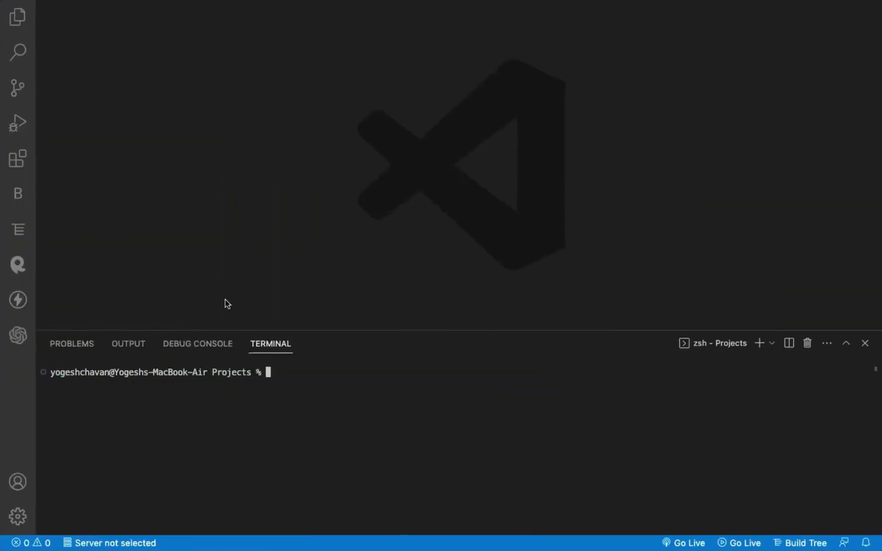